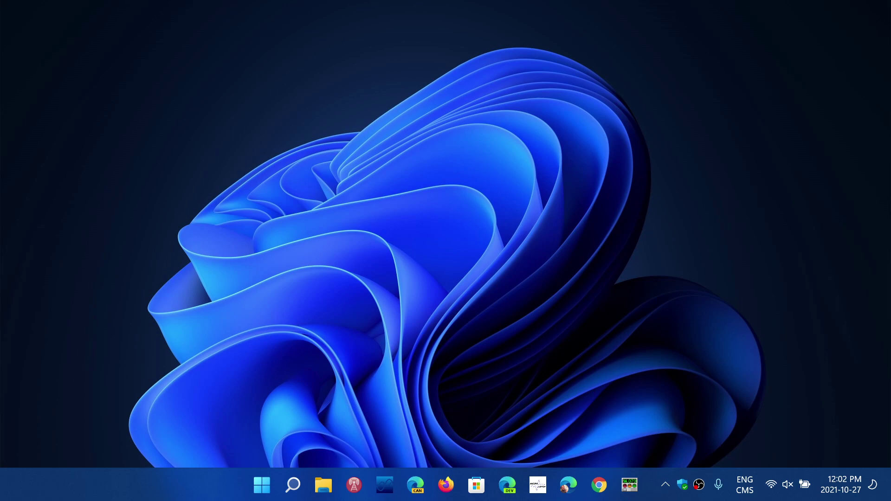
# Step: Launch the Settings app from the Start menu's pinned apps
pyautogui.press('super')
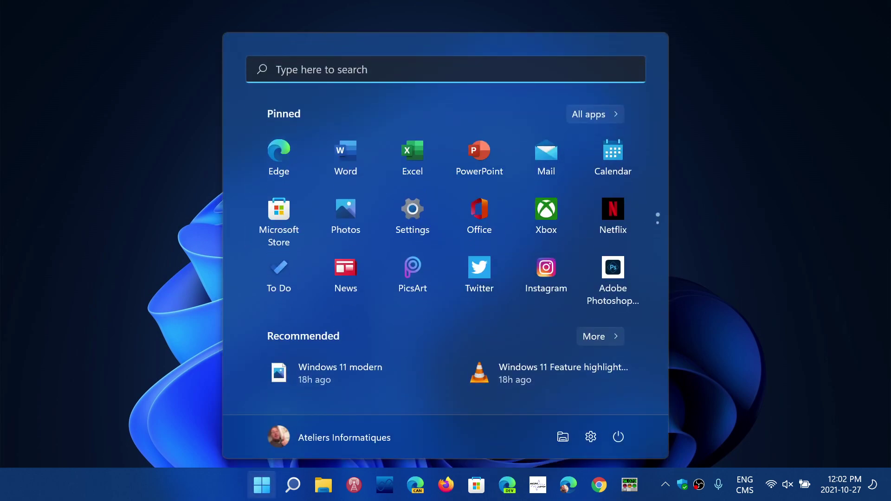
pyautogui.click(412, 216)
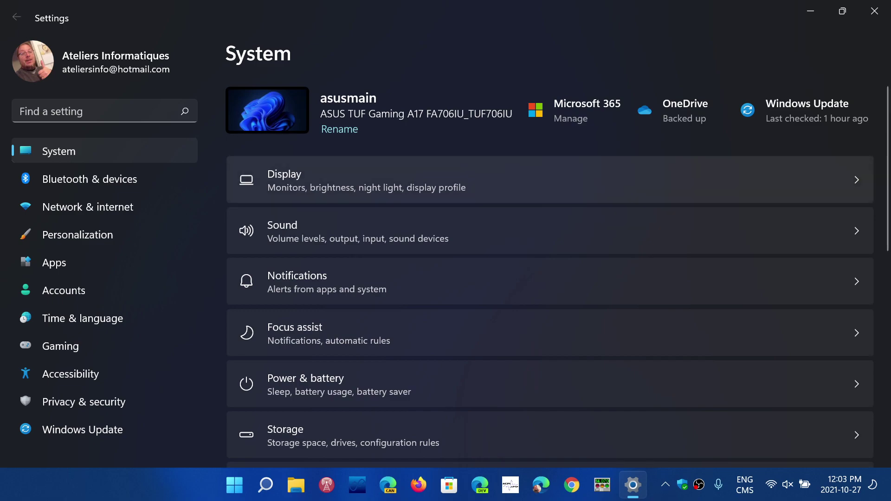
# Step: Open Display, expand then collapse the brightness options, and toggle Night light on then off
pyautogui.click(548, 180)
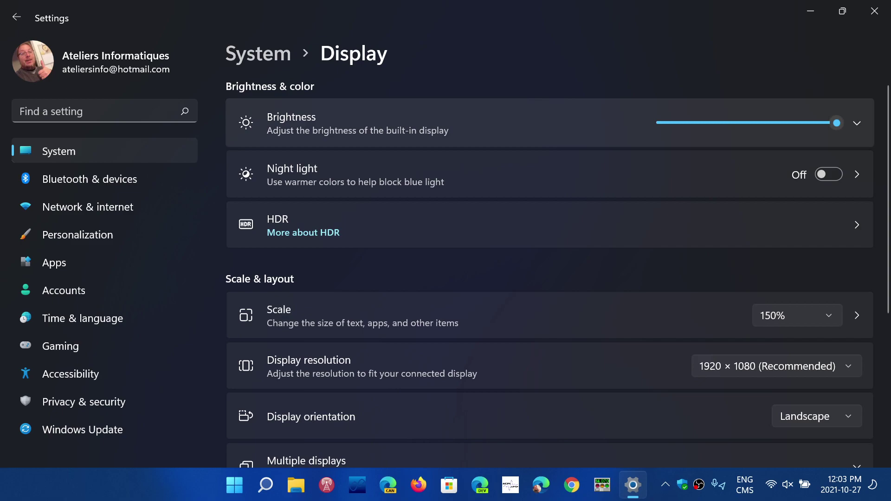
pyautogui.click(856, 123)
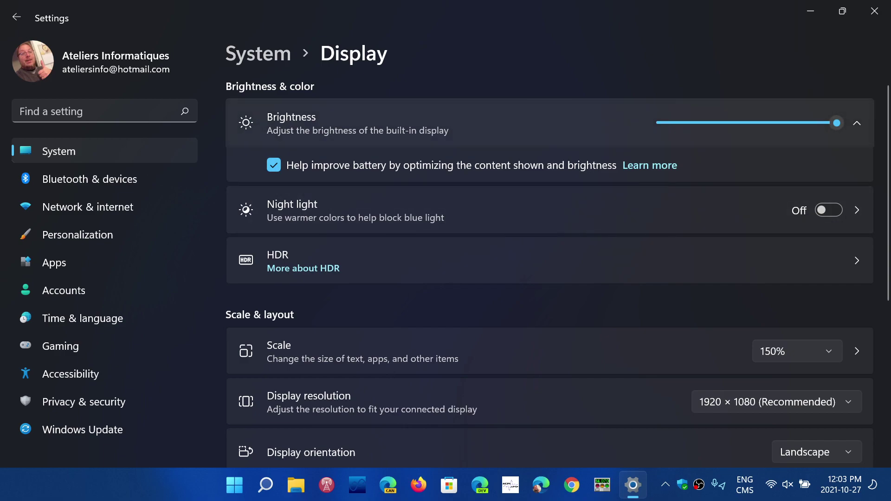
pyautogui.press('space')
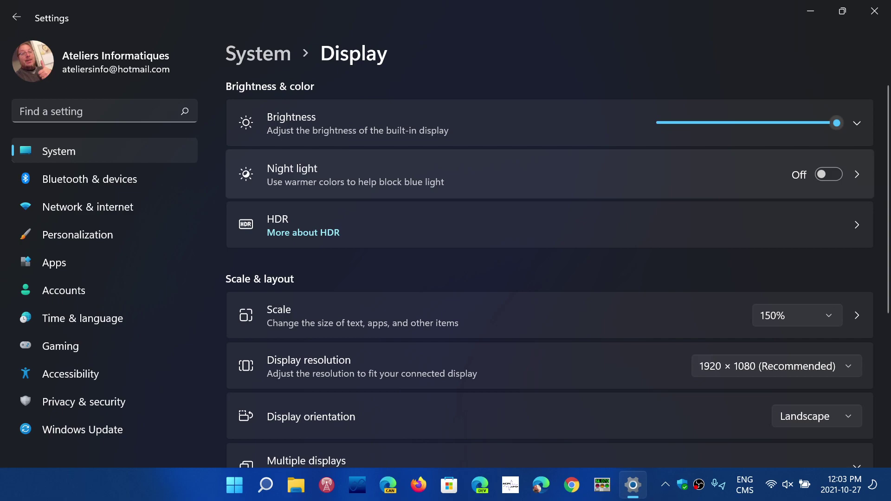
pyautogui.click(829, 175)
pyautogui.click(828, 174)
pyautogui.click(547, 174)
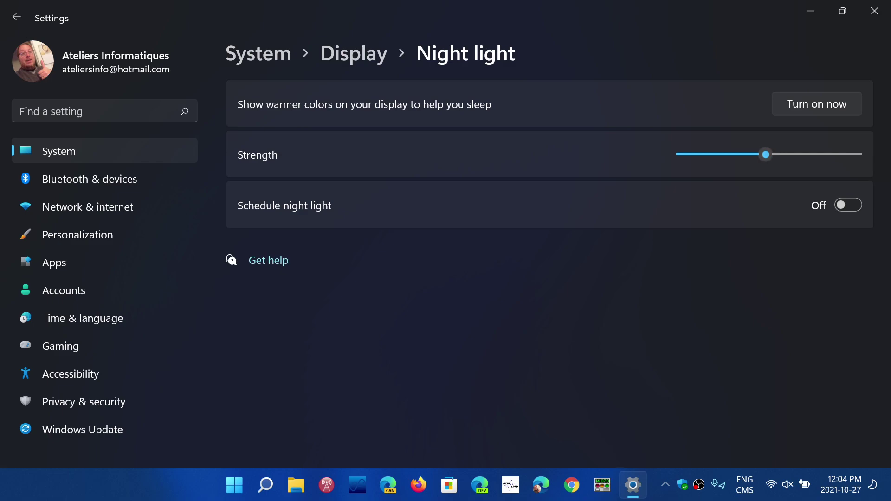
pyautogui.press('space')
pyautogui.press('space')
pyautogui.press('space')
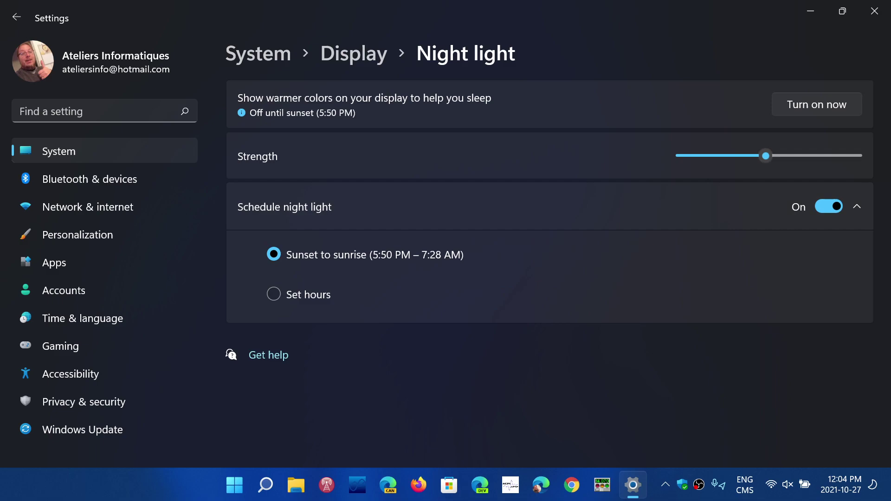
pyautogui.press('space')
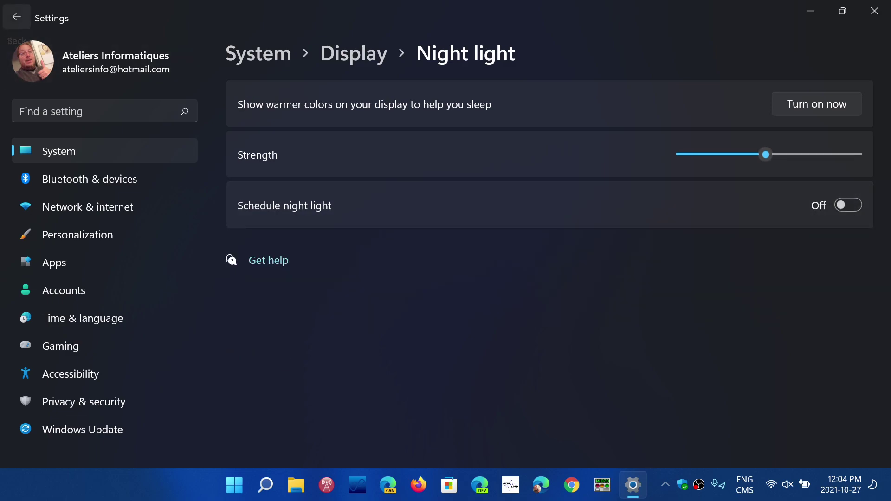
pyautogui.click(18, 17)
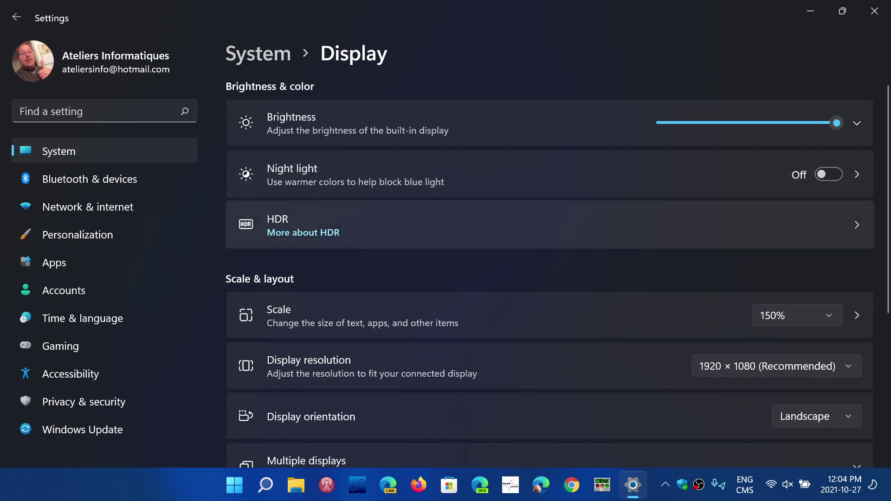
# Step: Open the HDR page and scroll through its display capabilities and streaming HDR video options
pyautogui.click(548, 225)
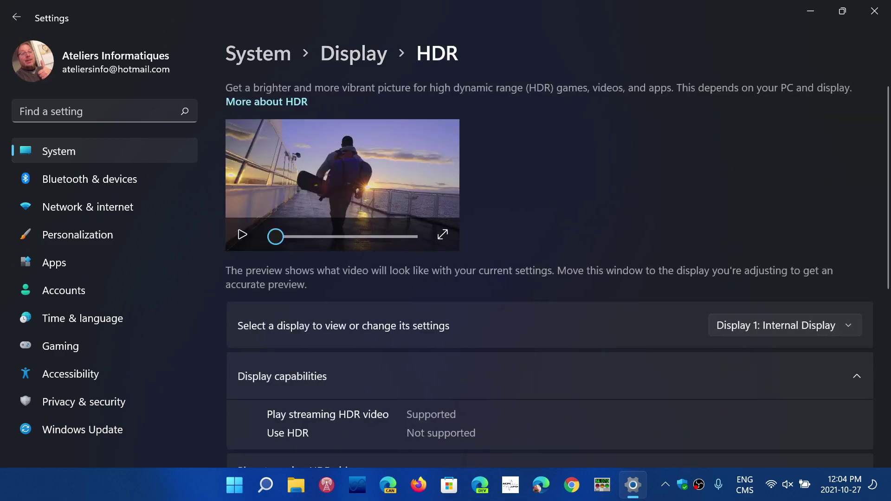
pyautogui.scroll(-3, 549, 272)
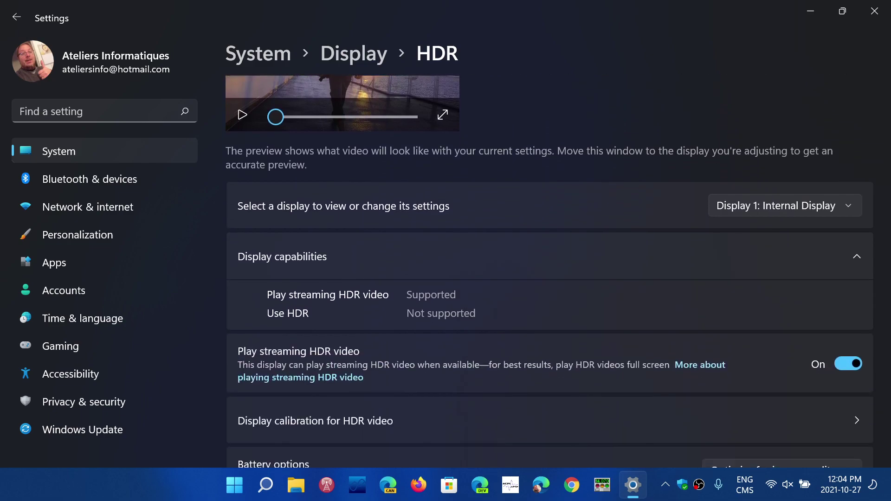
pyautogui.scroll(3, 549, 272)
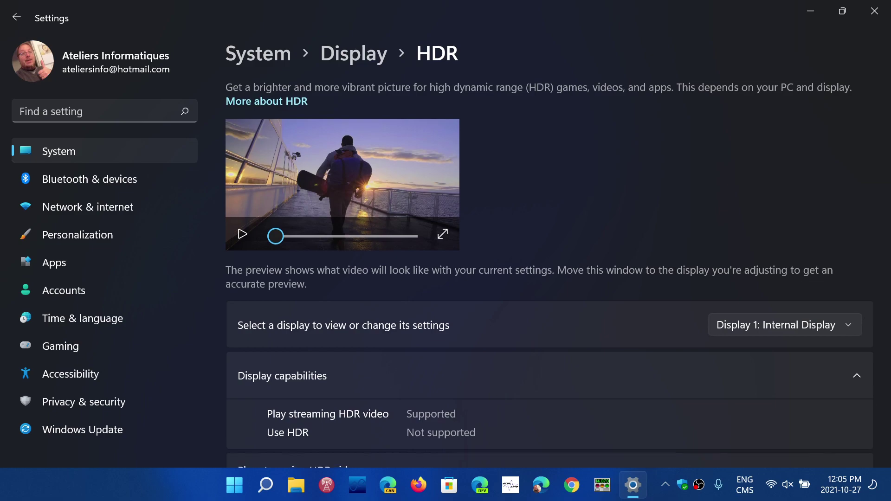
pyautogui.scroll(-4, 549, 278)
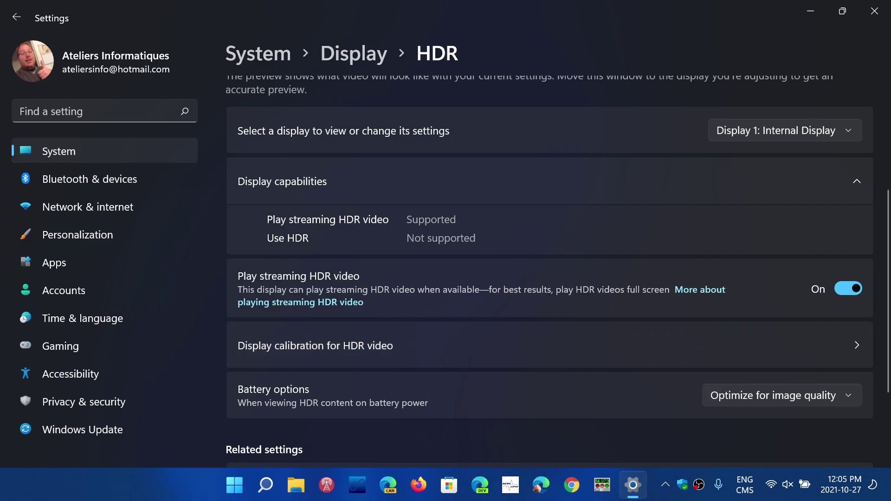
pyautogui.scroll(-2, 549, 269)
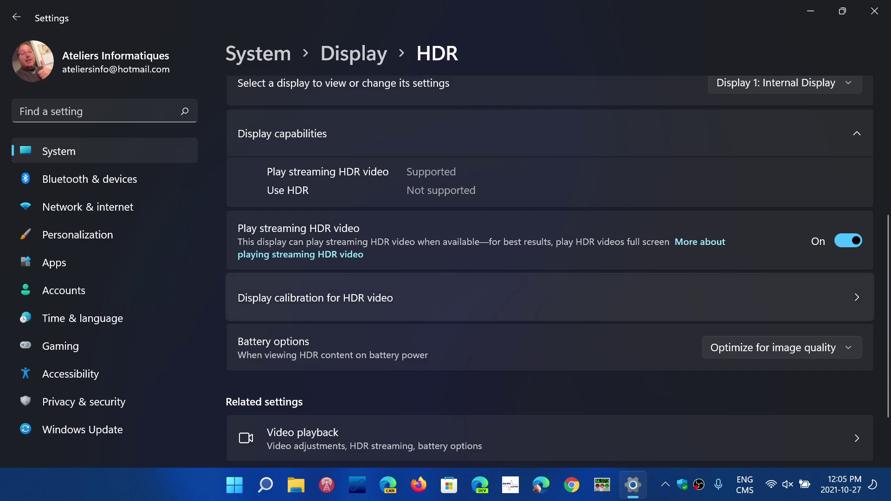
# Step: View the Display calibration for HDR video page, then return to the HDR settings
pyautogui.click(547, 297)
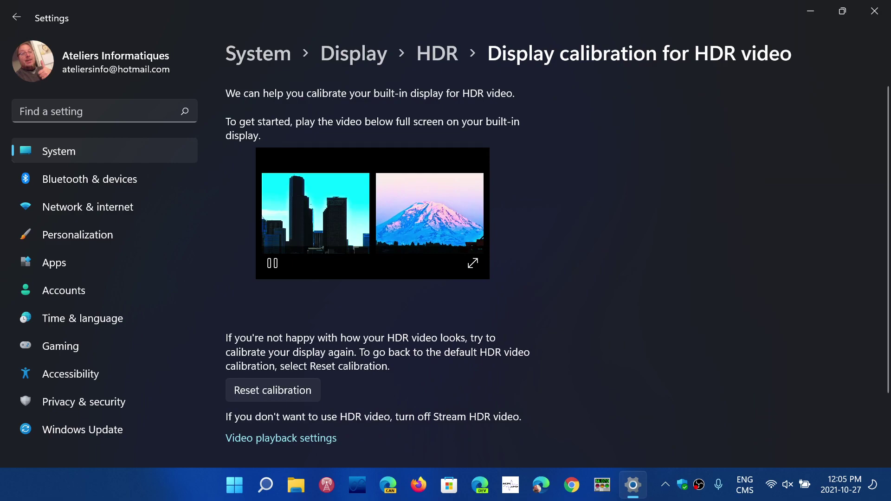
pyautogui.scroll(-2, 557, 260)
pyautogui.scroll(2, 556, 260)
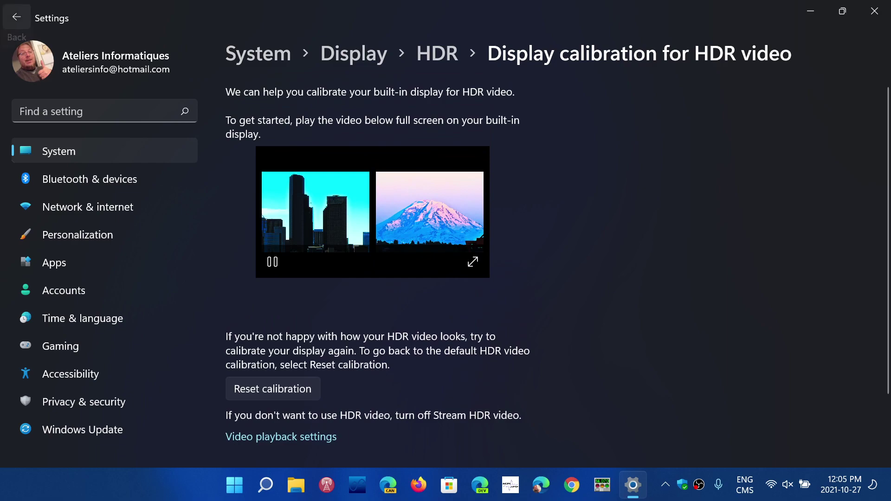
pyautogui.click(17, 16)
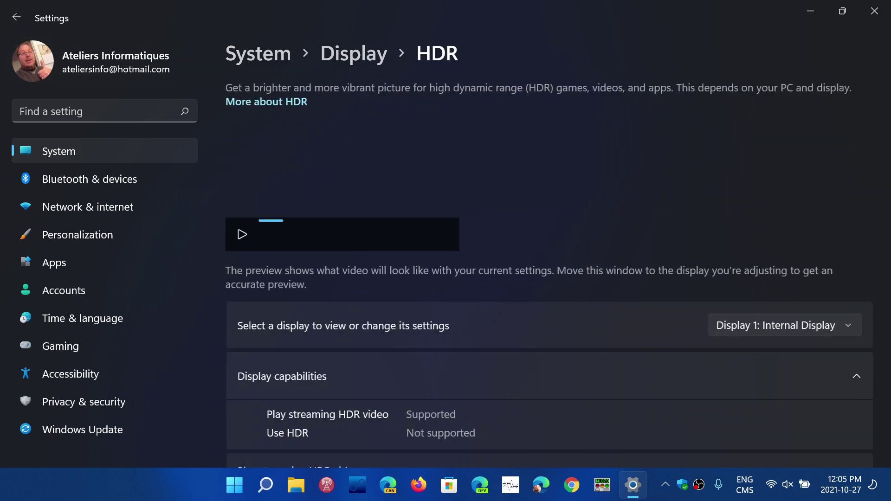
# Step: Scroll down the HDR settings, then go back to the main Display page
pyautogui.scroll(-5, 549, 271)
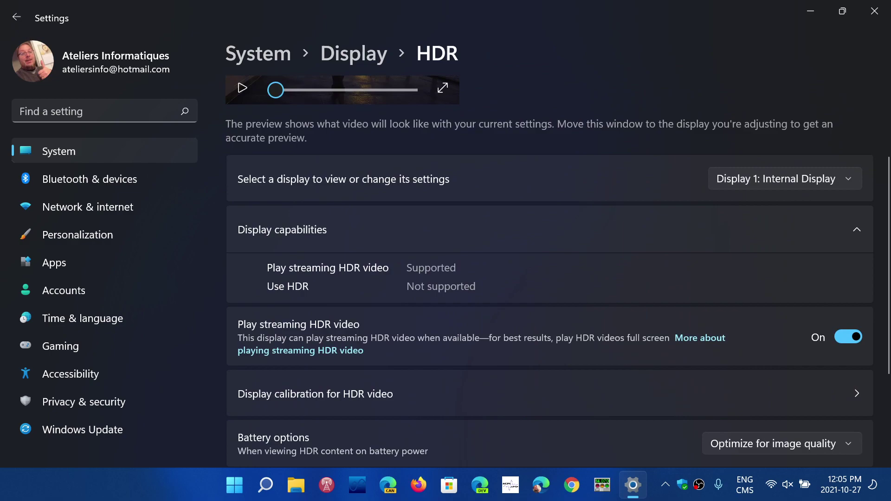
pyautogui.scroll(-1, 550, 271)
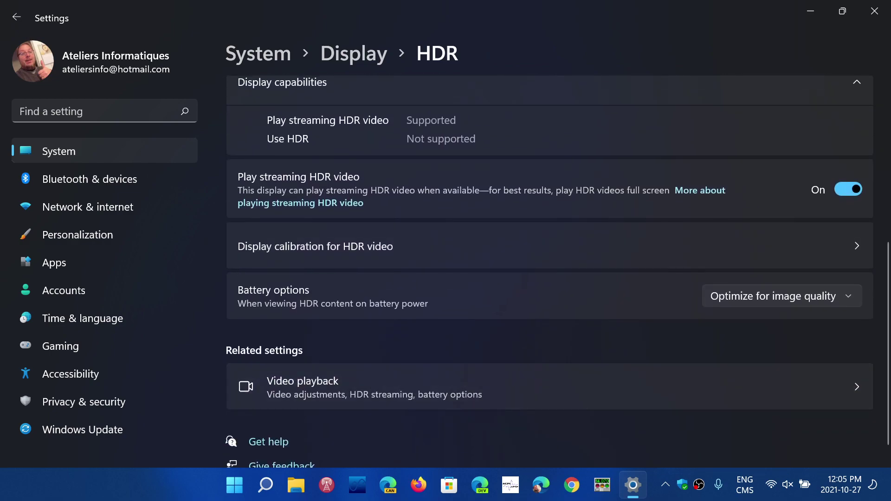
pyautogui.scroll(-1, 550, 271)
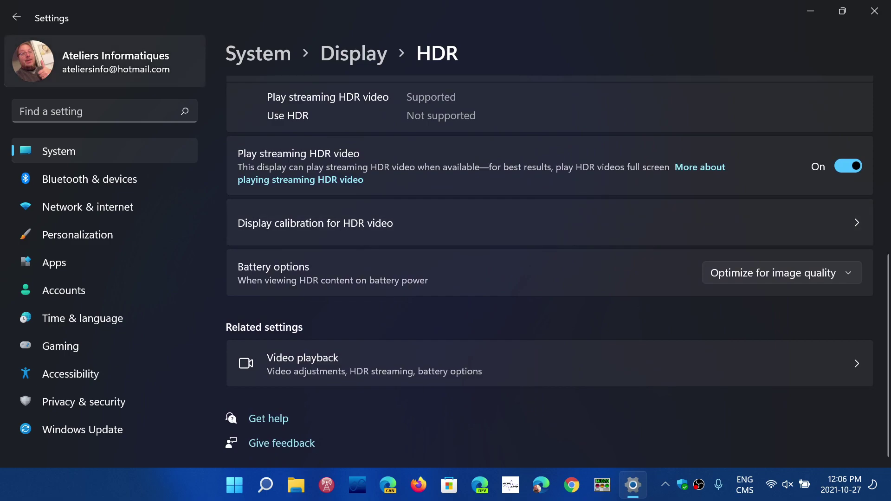
pyautogui.click(17, 16)
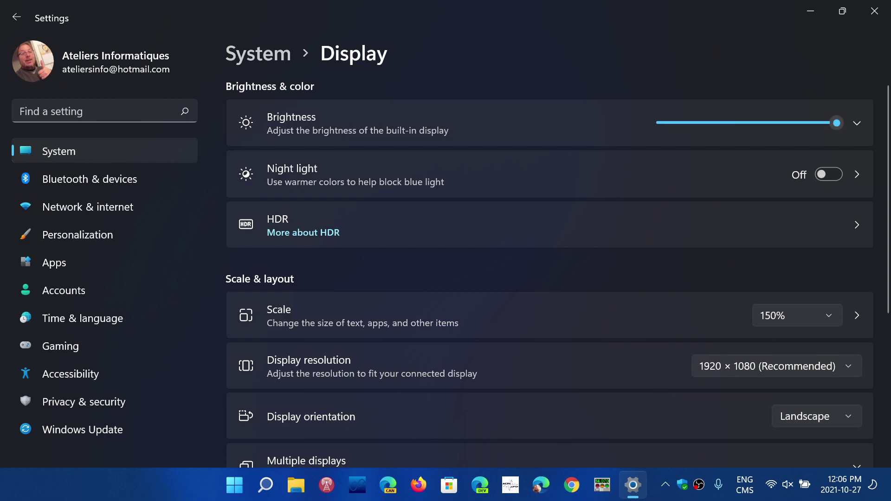
pyautogui.scroll(-2, 549, 271)
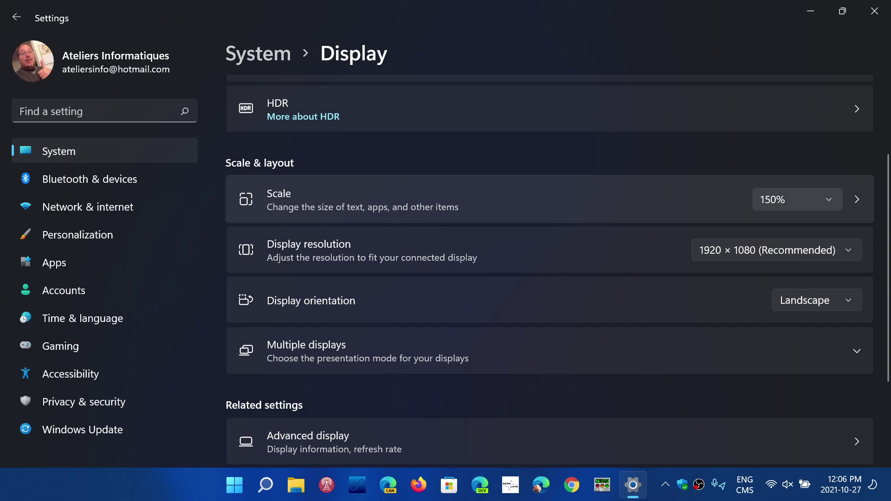
pyautogui.click(797, 199)
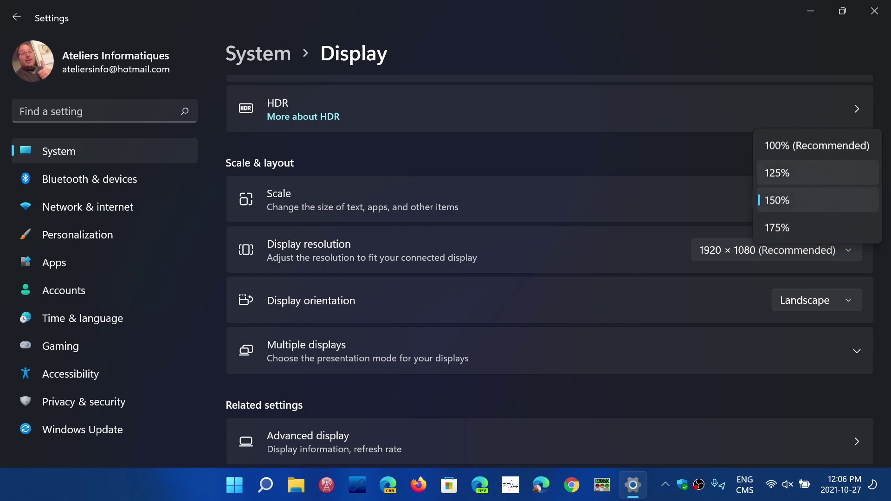
pyautogui.click(776, 172)
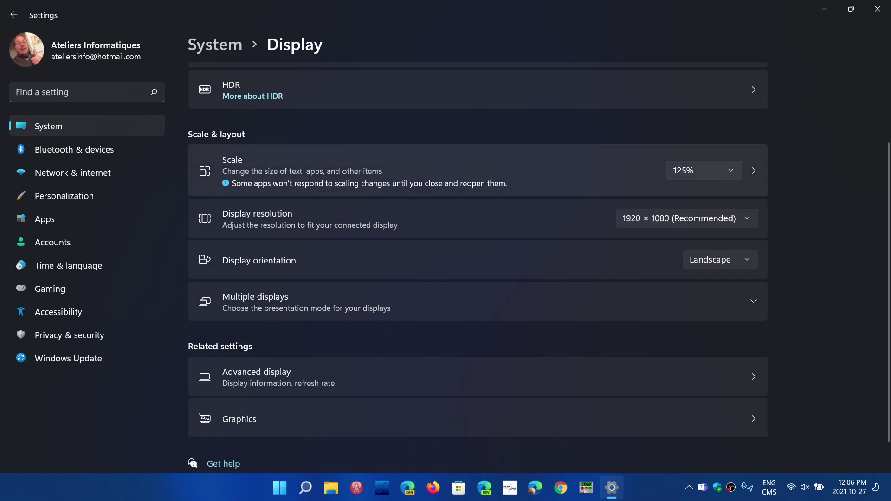
pyautogui.press('space')
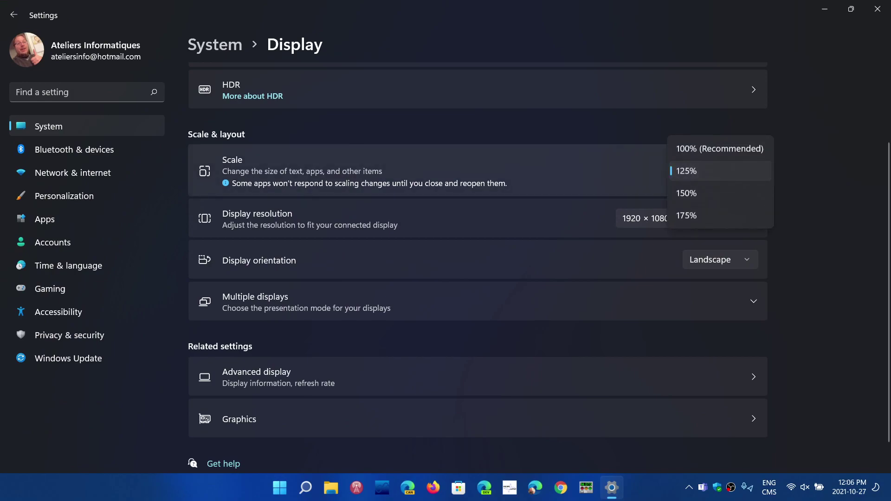
pyautogui.press('Up')
pyautogui.press('Return')
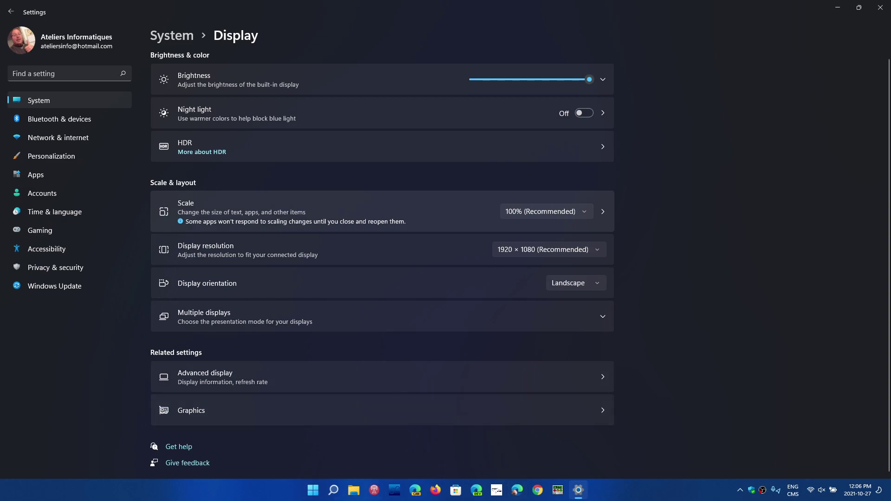
pyautogui.click(313, 489)
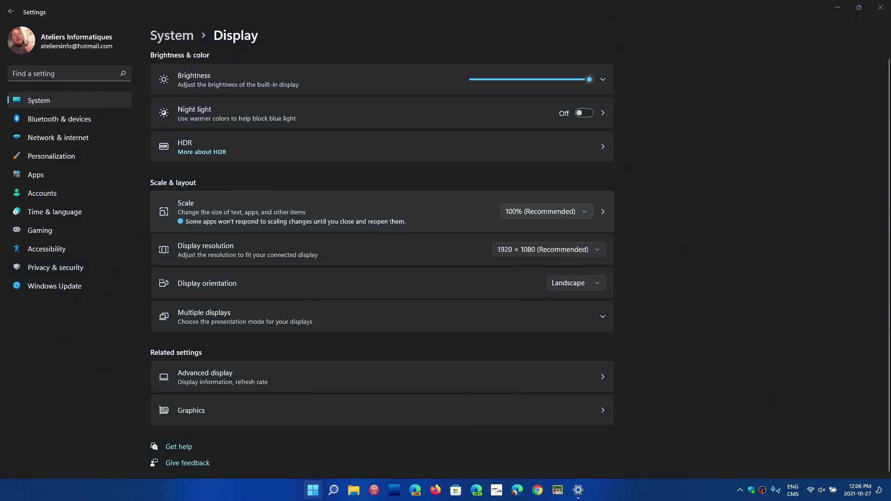
pyautogui.press('super')
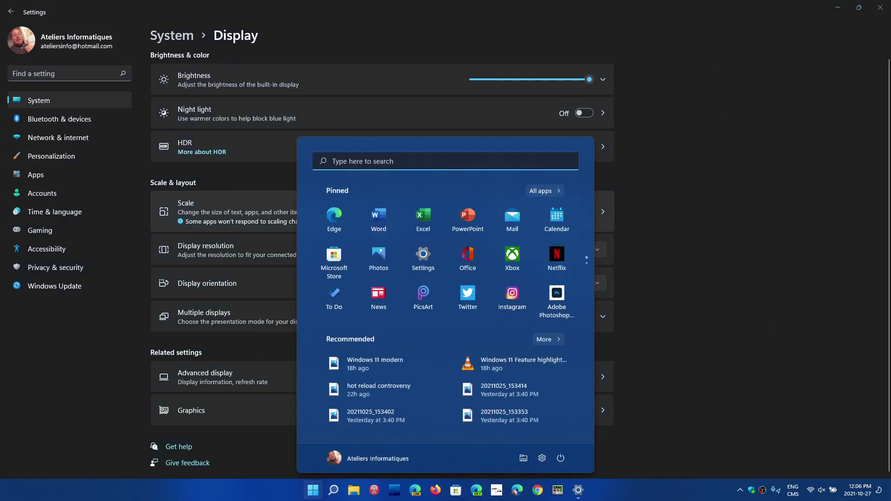
pyautogui.press('super')
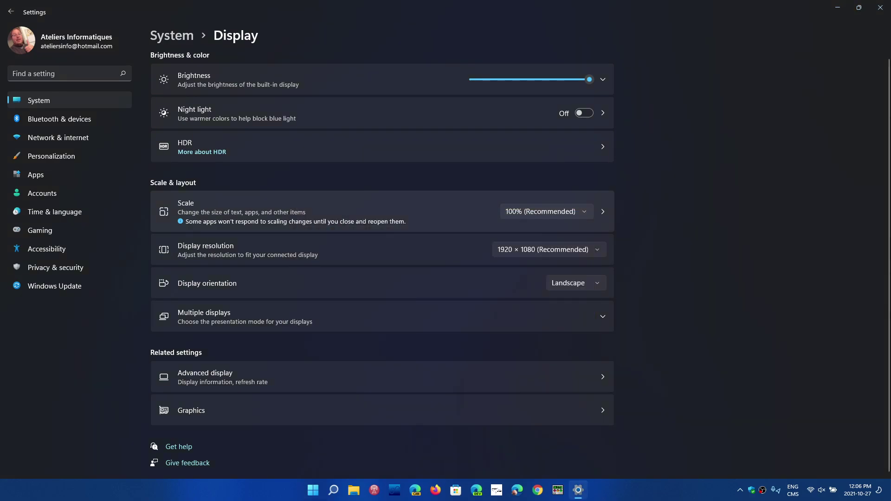
pyautogui.click(546, 211)
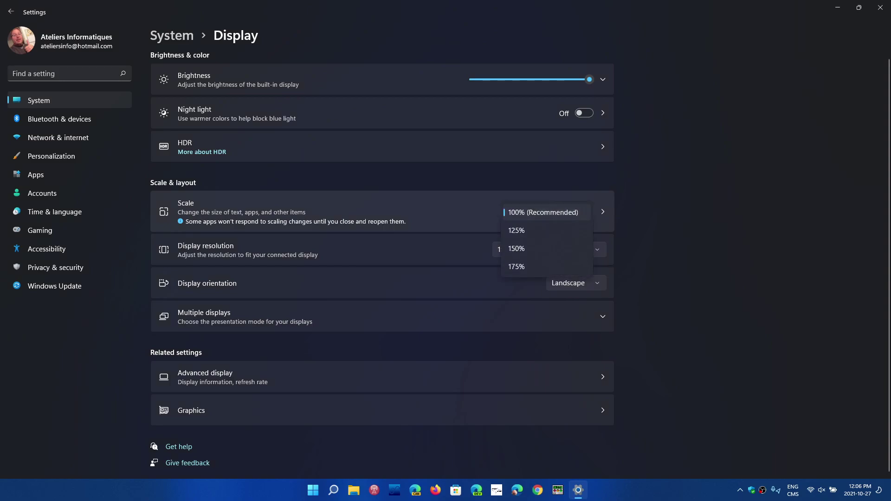
pyautogui.click(546, 248)
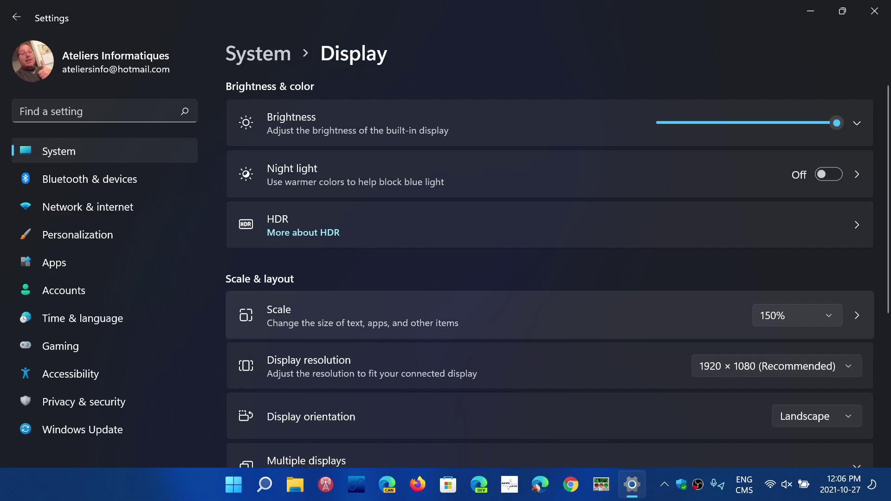
pyautogui.scroll(-3, 549, 325)
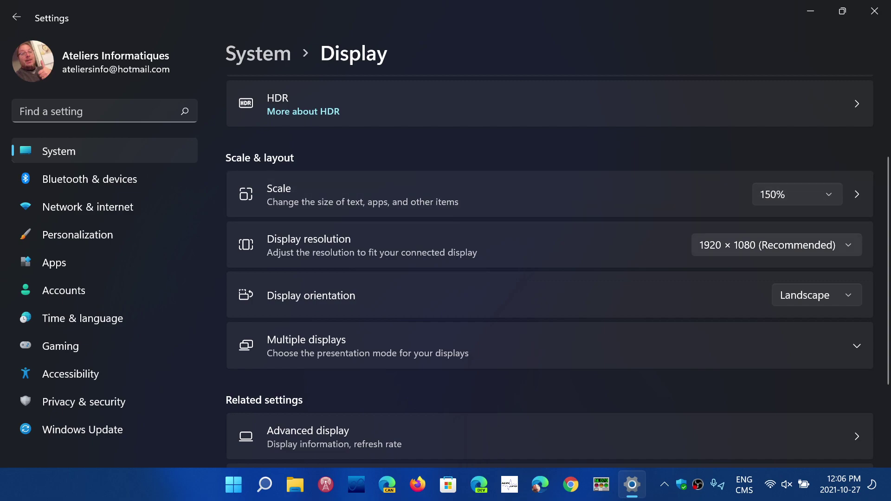
pyautogui.click(727, 245)
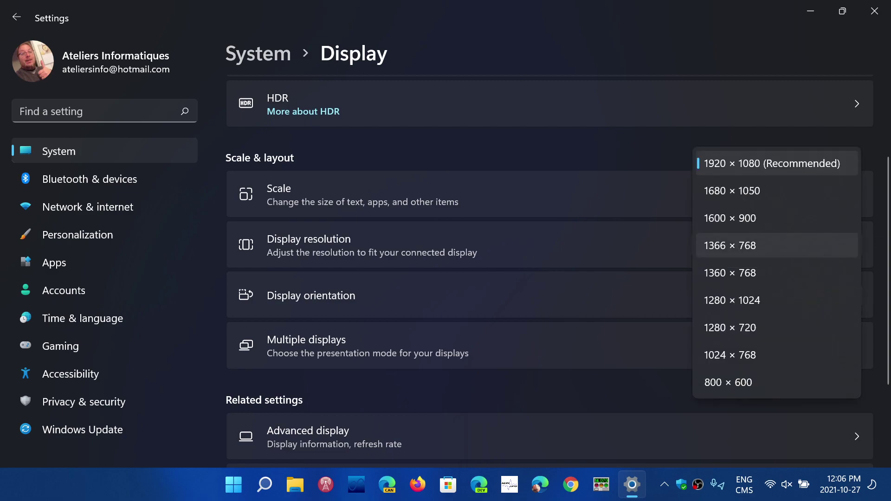
pyautogui.press('Escape')
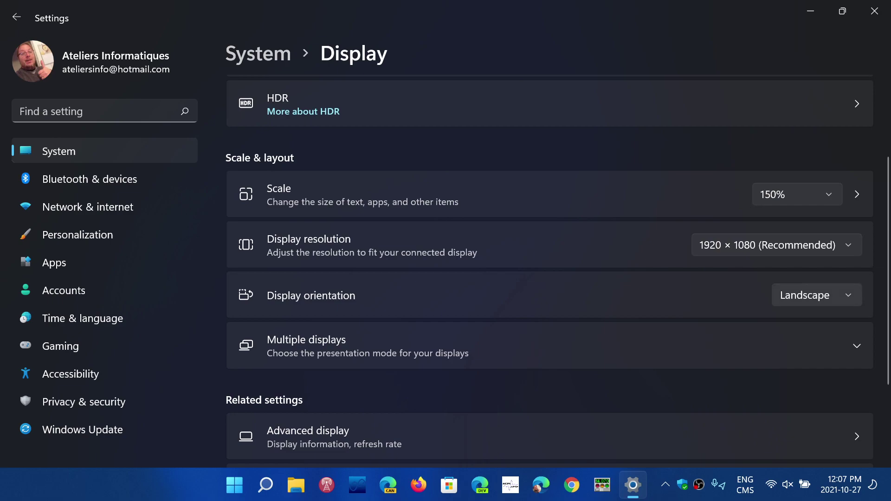
pyautogui.click(807, 295)
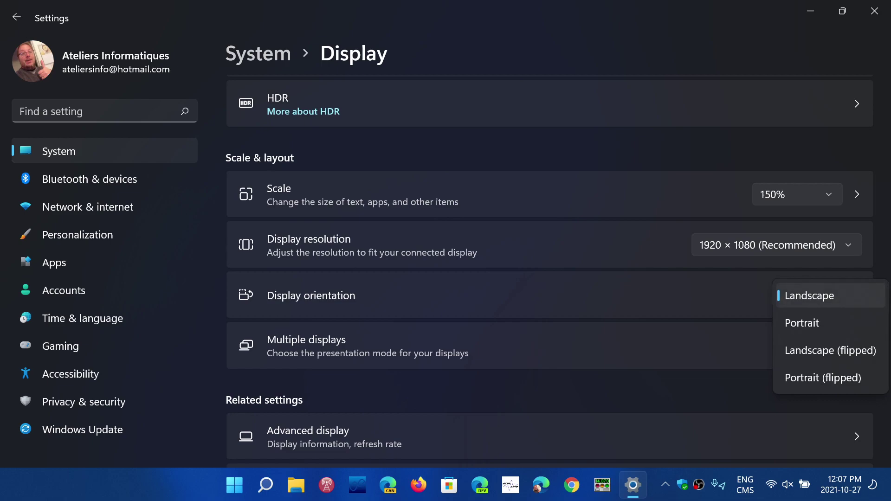
pyautogui.press('Escape')
pyautogui.scroll(-2, 510, 259)
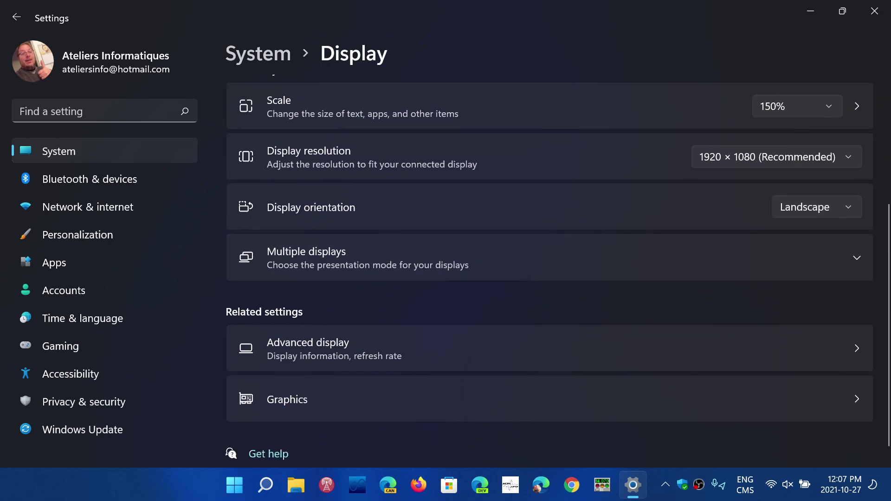
# Step: Expand Multiple displays, open the wireless display Cast panel, then dismiss it
pyautogui.click(511, 257)
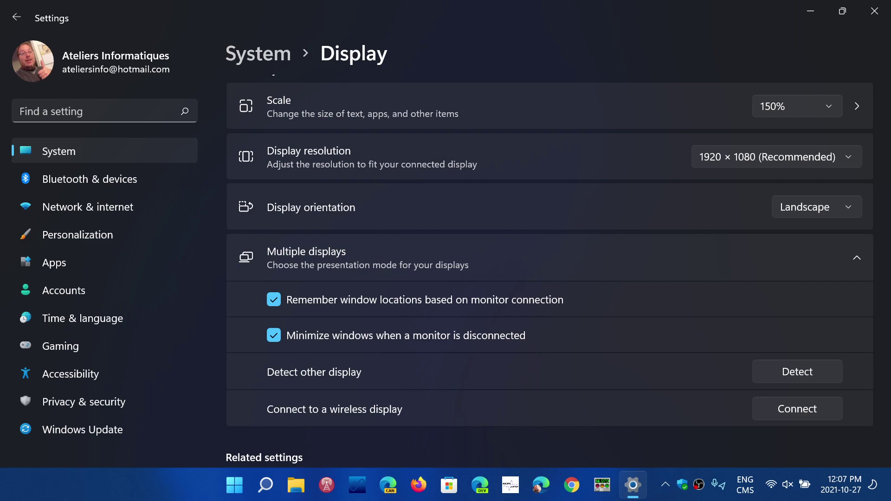
pyautogui.scroll(-3, 549, 270)
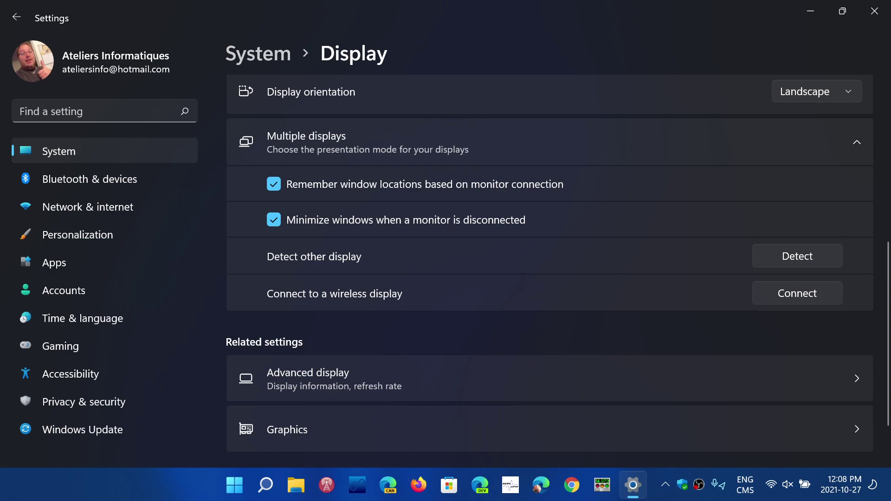
pyautogui.click(797, 292)
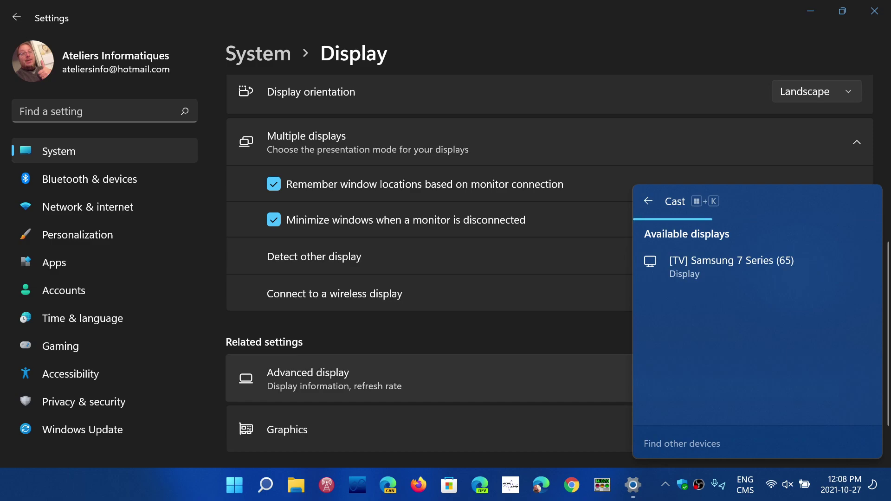
pyautogui.press('Escape')
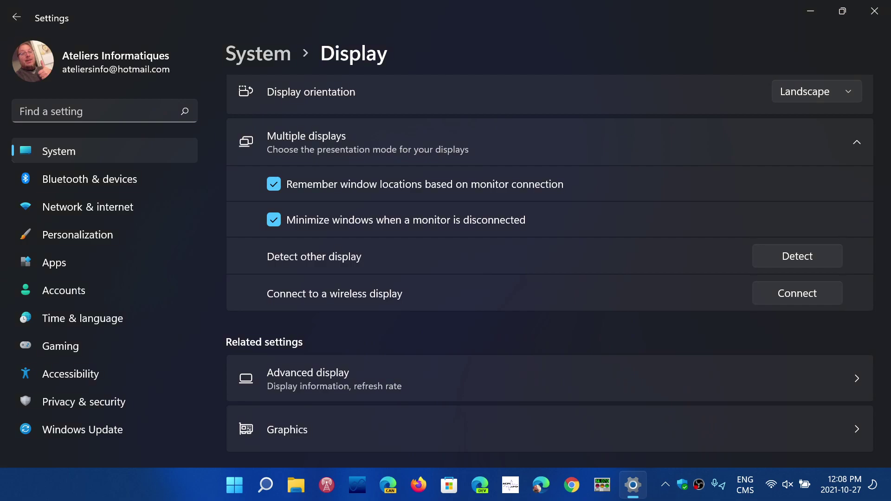
pyautogui.scroll(-2, 549, 263)
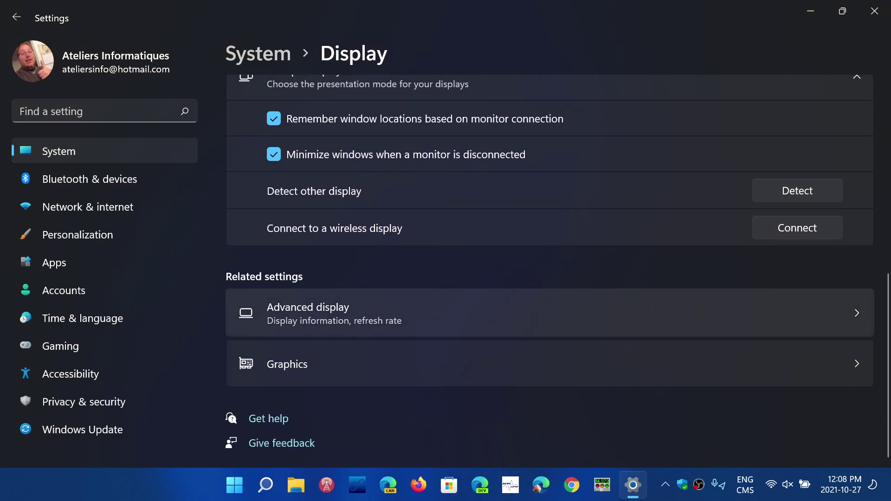
# Step: Review Advanced display for Display 1, keeping 120 Hz and the internal display, then go back
pyautogui.click(549, 312)
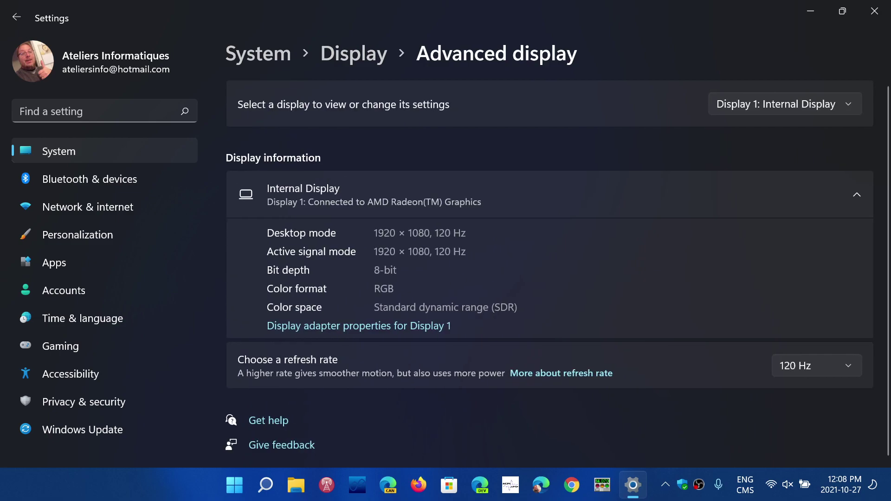
pyautogui.scroll(-1, 557, 271)
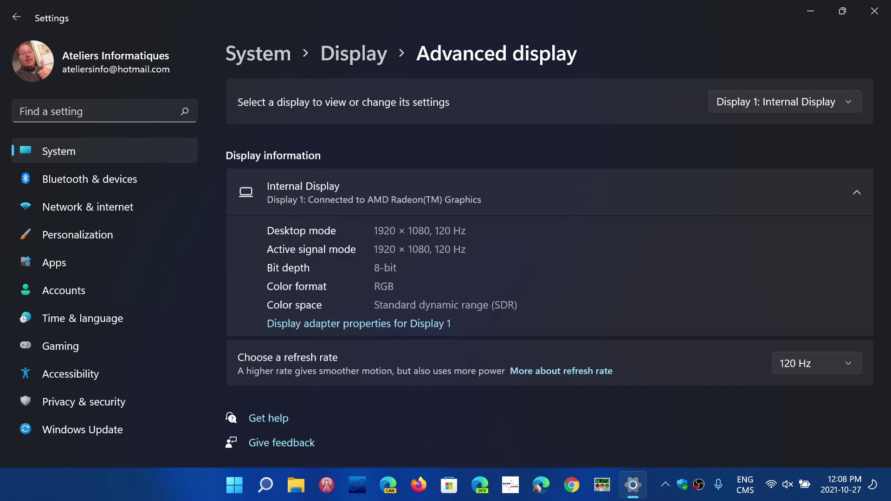
pyautogui.click(816, 363)
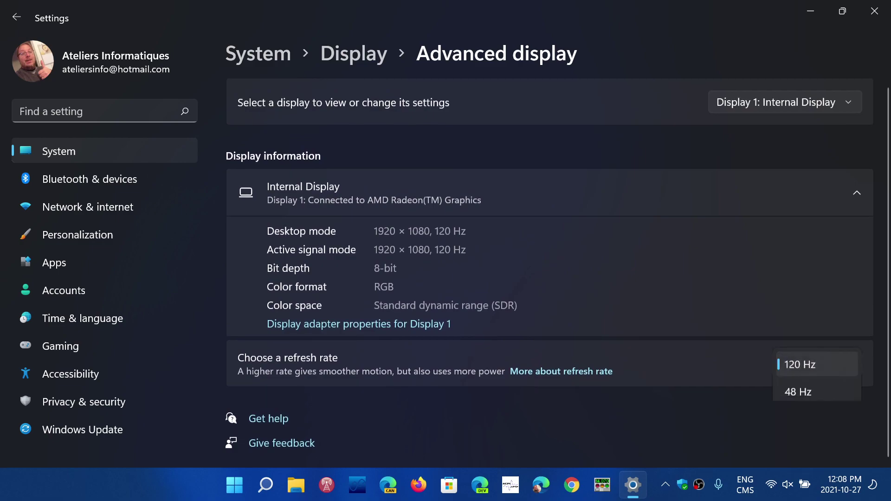
pyautogui.click(797, 364)
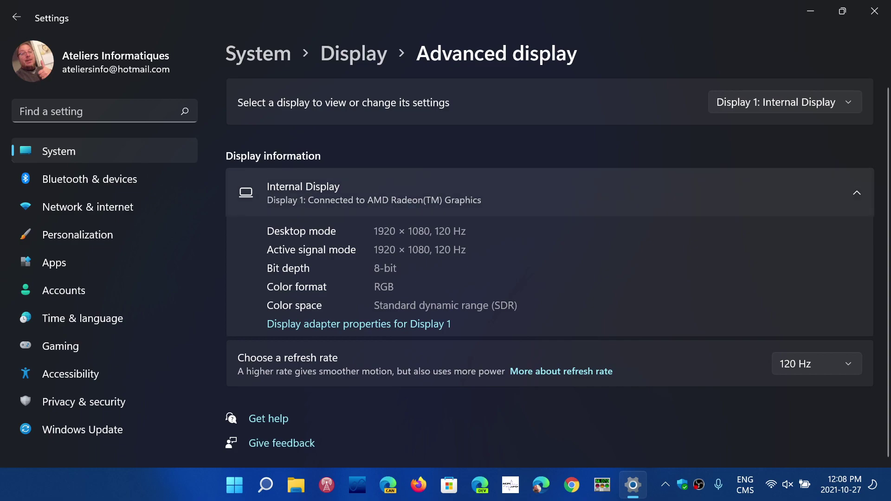
pyautogui.click(784, 102)
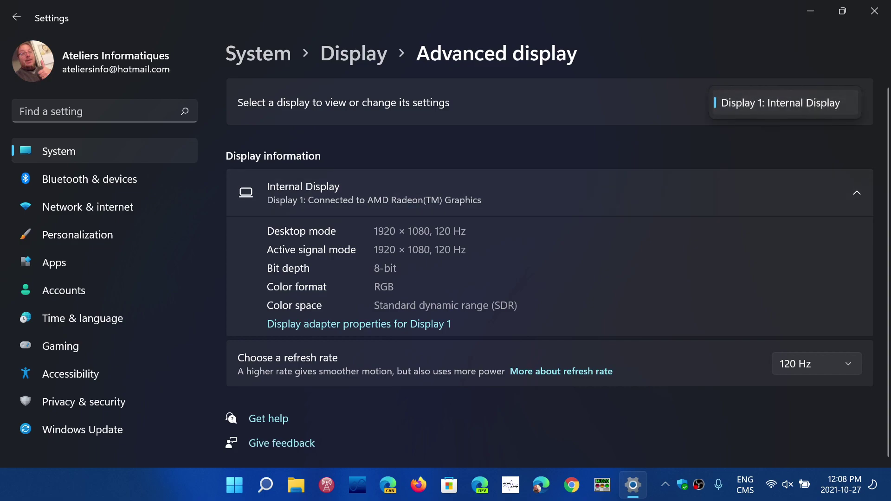
pyautogui.press('Escape')
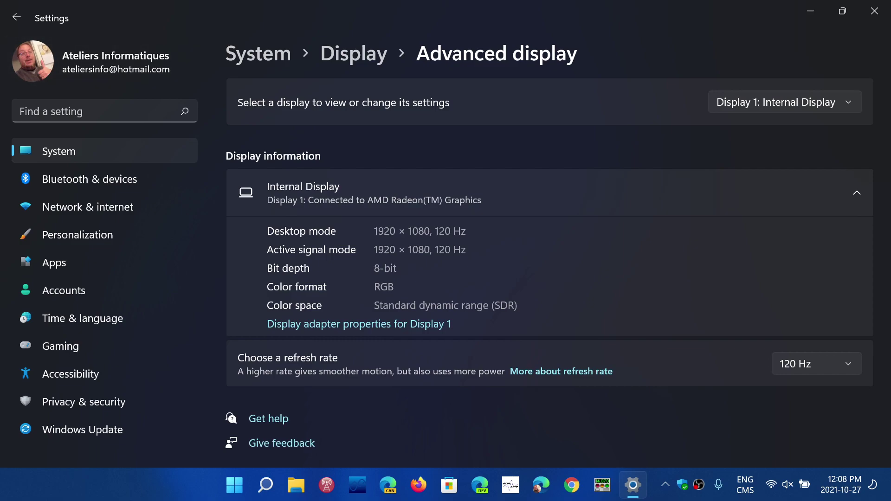
pyautogui.click(16, 17)
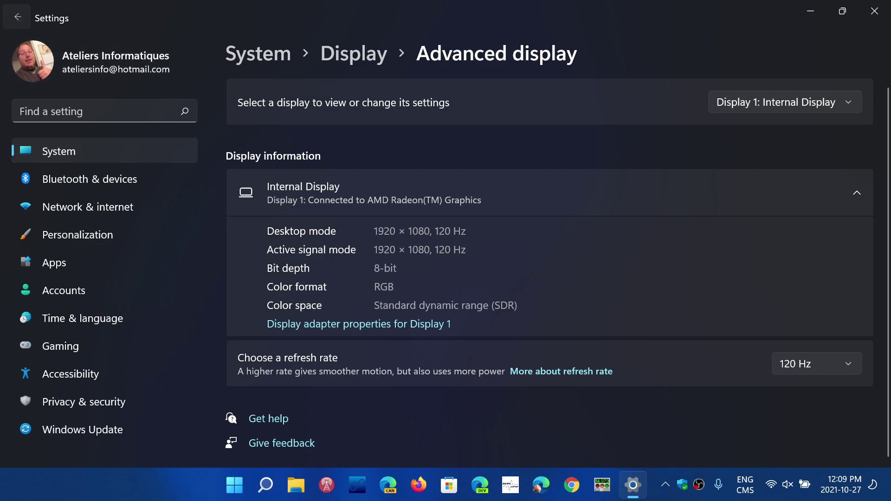
# Step: Open the Graphics page and expand the 2021 app entry set to High performance
pyautogui.scroll(-5, 550, 260)
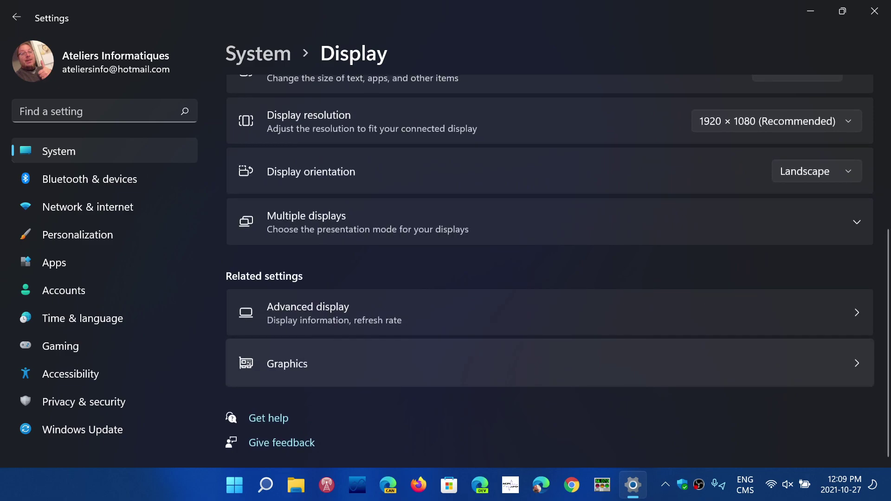
pyautogui.click(324, 364)
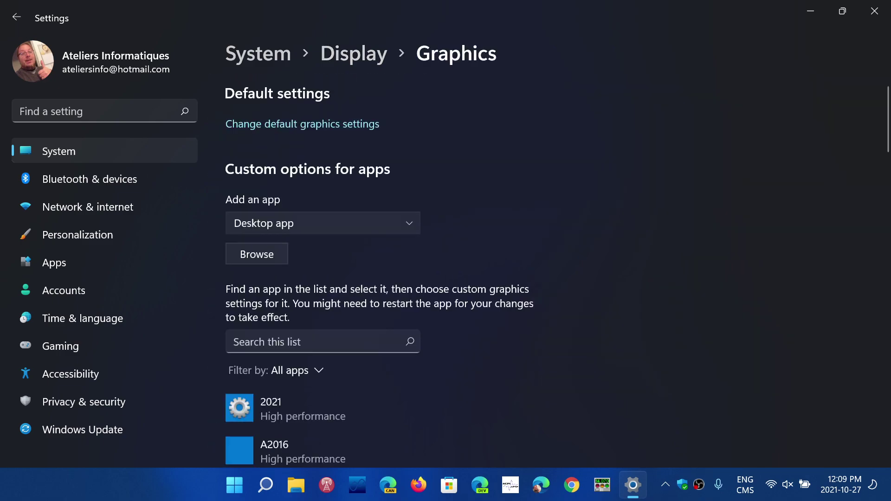
pyautogui.scroll(-2, 556, 269)
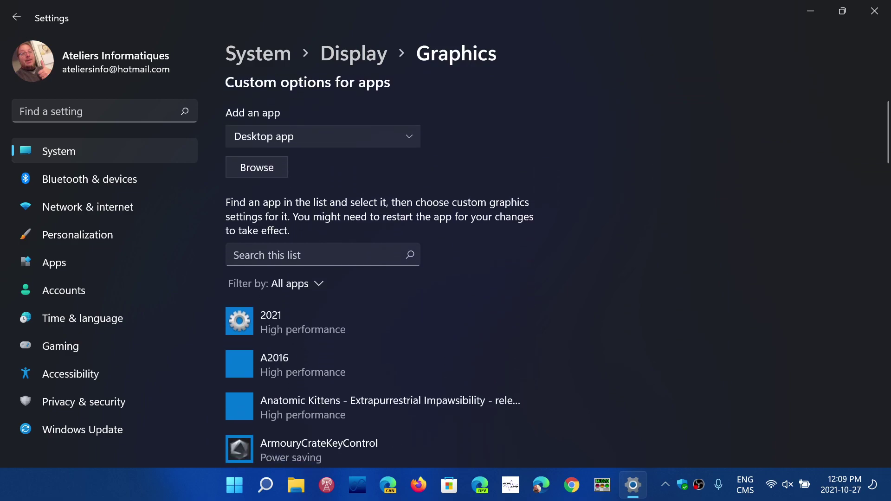
pyautogui.scroll(2, 557, 270)
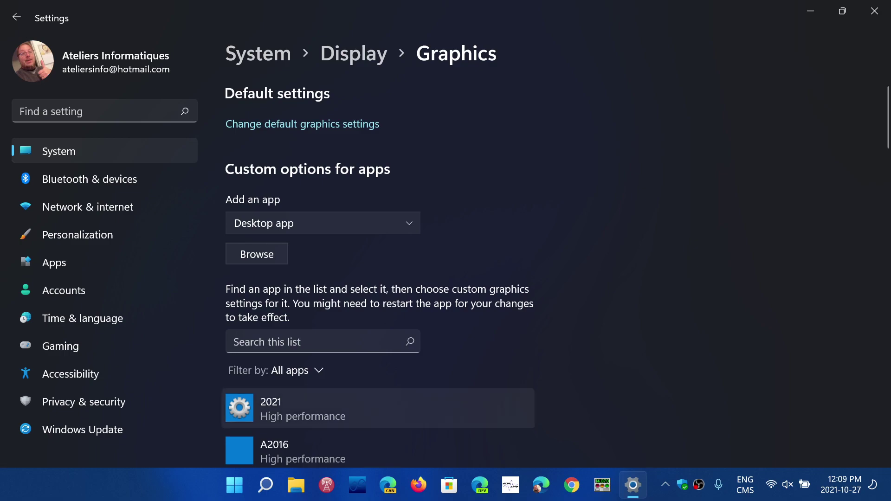
pyautogui.click(378, 409)
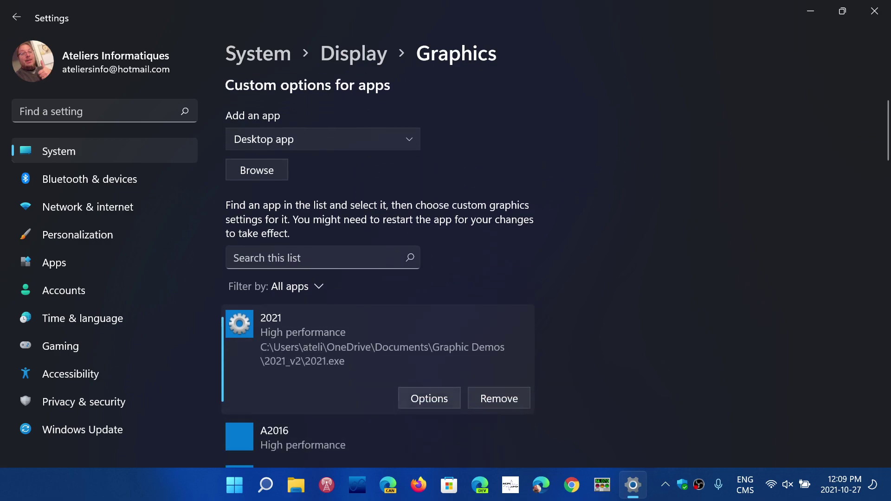
# Step: Save High performance for the 2021 app and leave the Add an app type as Desktop app
pyautogui.click(429, 398)
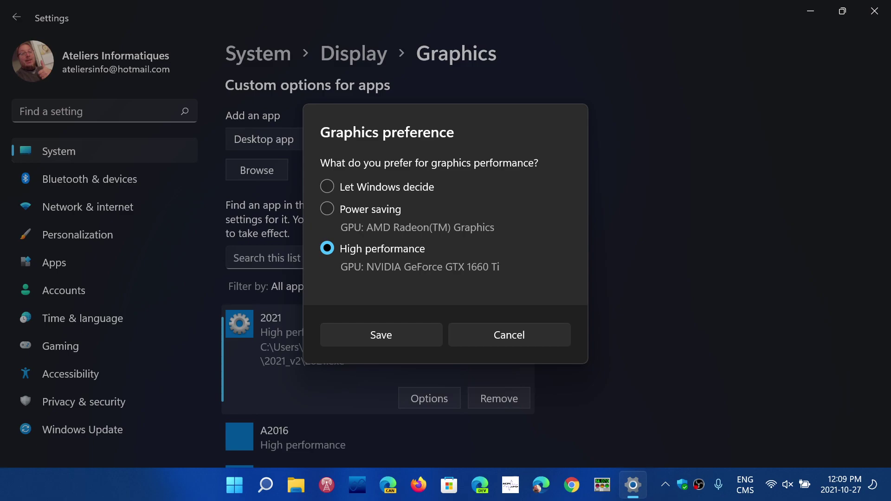
pyautogui.press('Return')
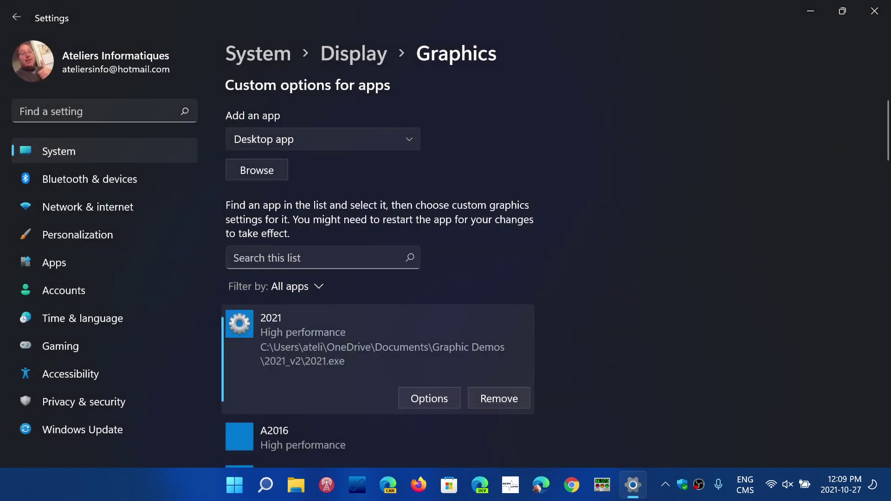
pyautogui.press('space')
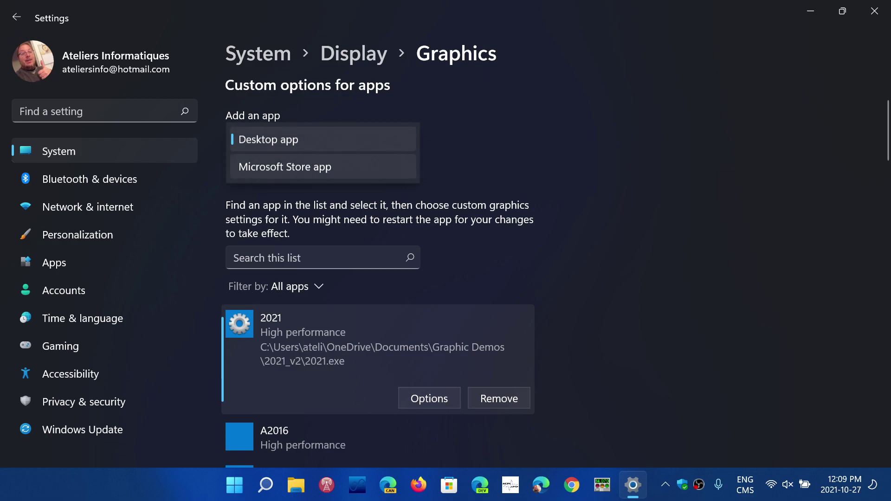
pyautogui.press('Return')
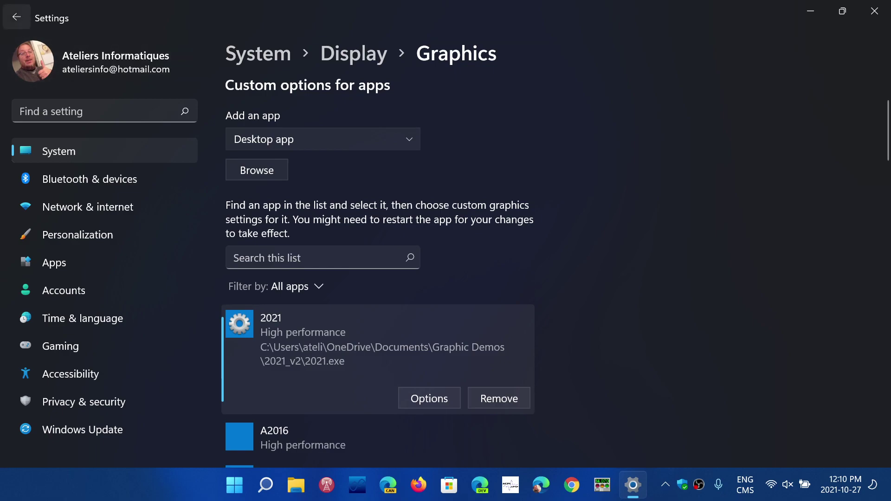
# Step: Go back to the Display page, scroll it, and close the Settings window
pyautogui.click(16, 17)
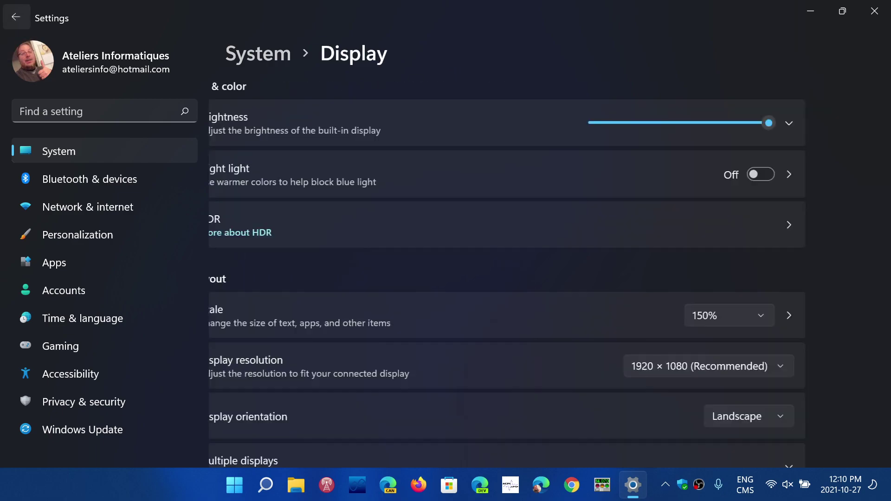
pyautogui.scroll(-5, 510, 313)
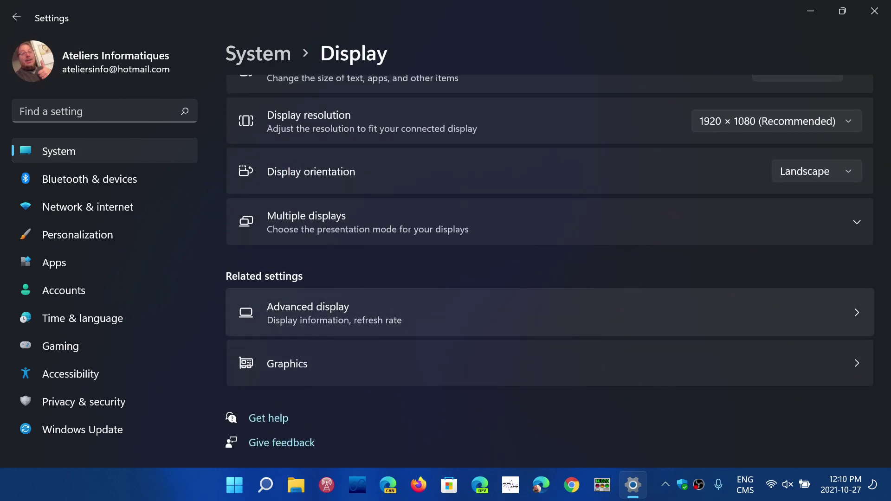
pyautogui.scroll(5, 510, 313)
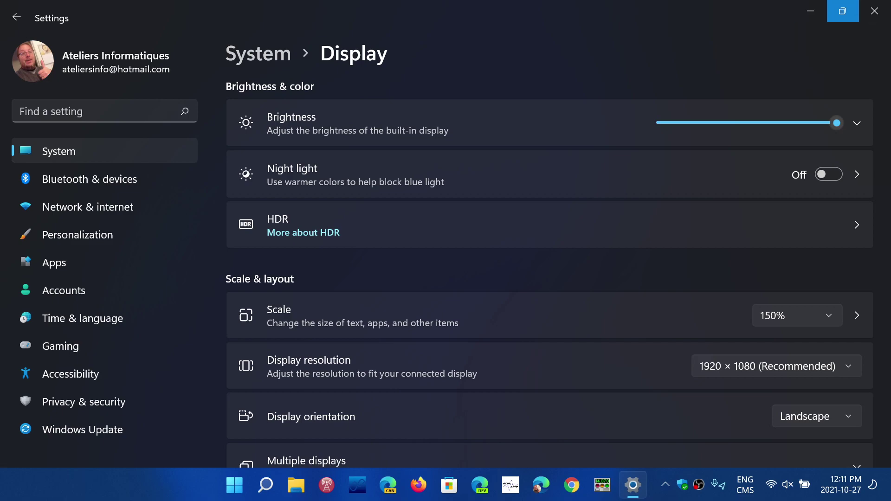
pyautogui.click(874, 11)
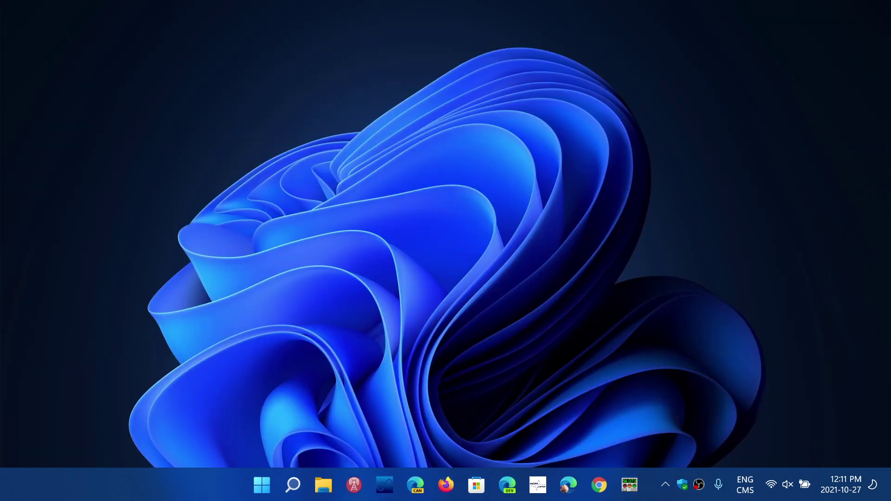